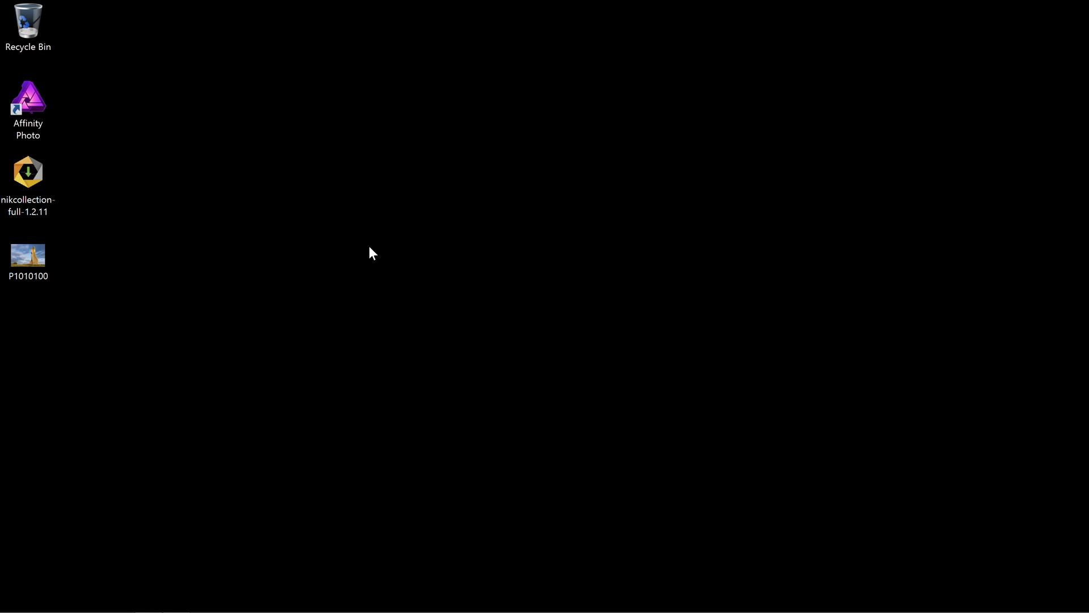
Step: Run the nikcollection-full-1.2.11 installer from the desktop
{"action": "mouse_move", "coordinate": [45, 199]}
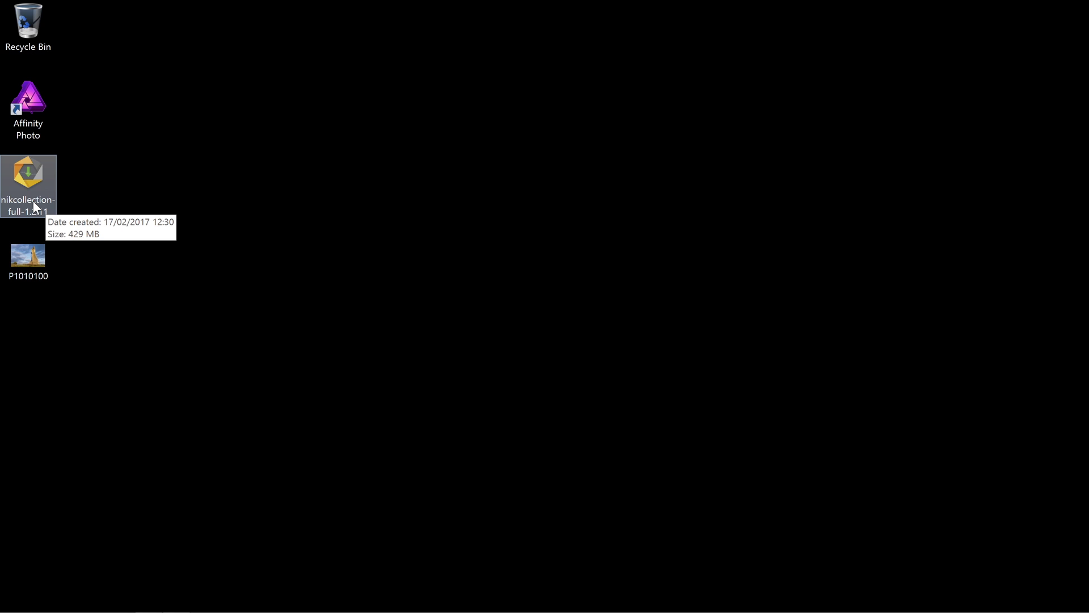
{"action": "double_click", "coordinate": [36, 187]}
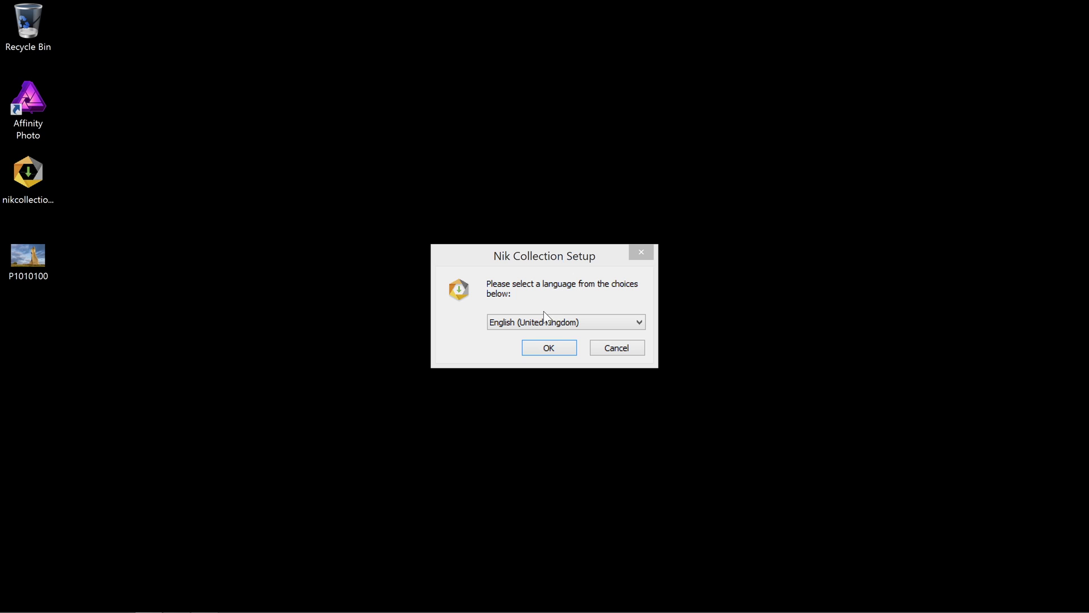
Step: Install Nik Collection in English (United Kingdom) to the default C:\Program Files\Google\Nik Collection folder
{"action": "left_click", "coordinate": [549, 347]}
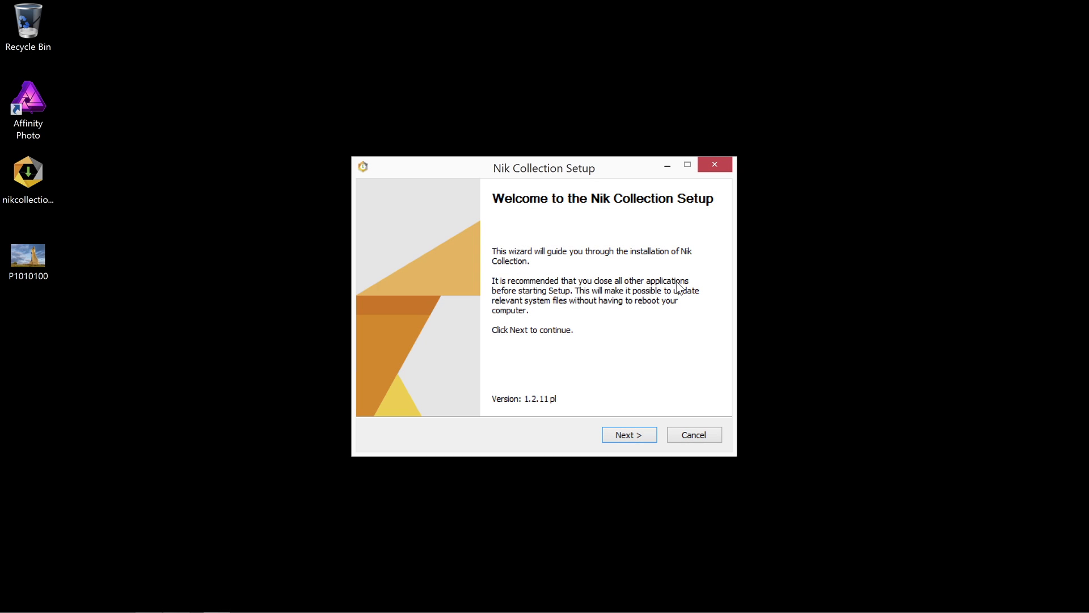
{"action": "left_click", "coordinate": [627, 438]}
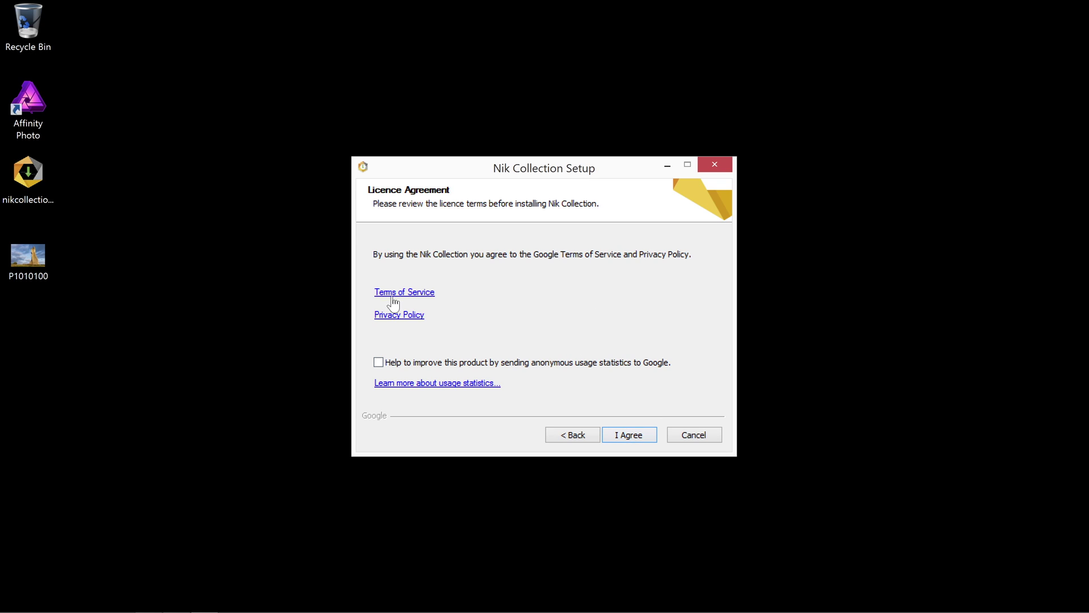
{"action": "left_click", "coordinate": [640, 437]}
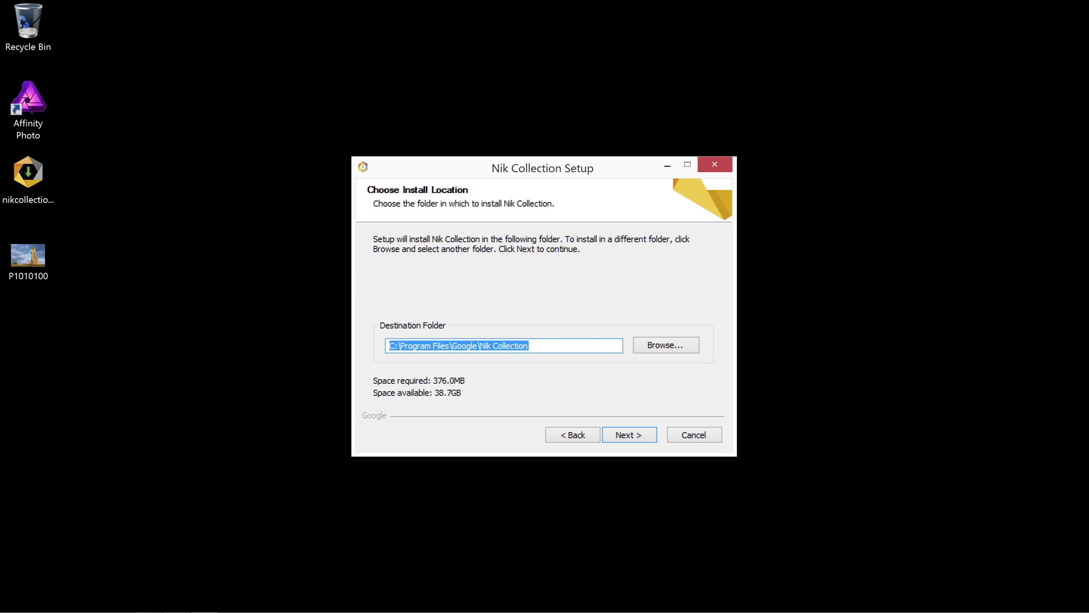
{"action": "left_click", "coordinate": [628, 438]}
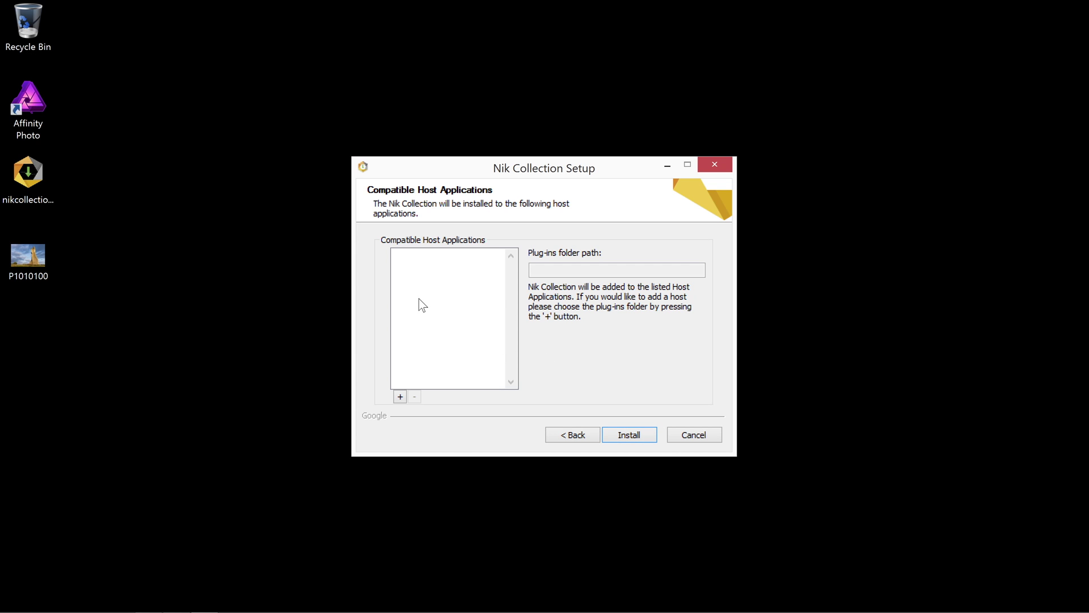
{"action": "left_click", "coordinate": [636, 437]}
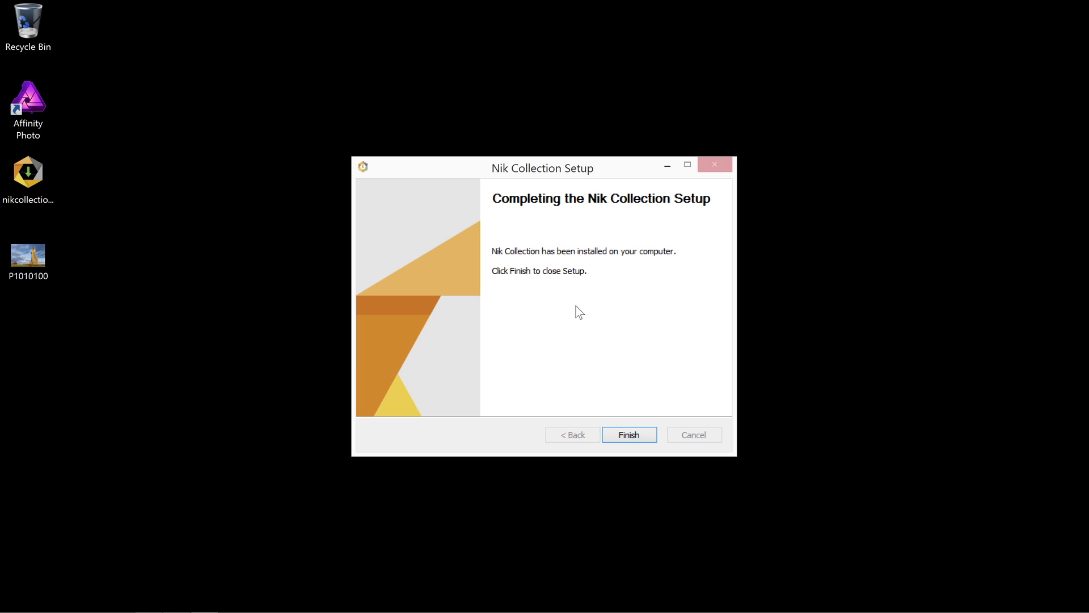
{"action": "left_click", "coordinate": [624, 434]}
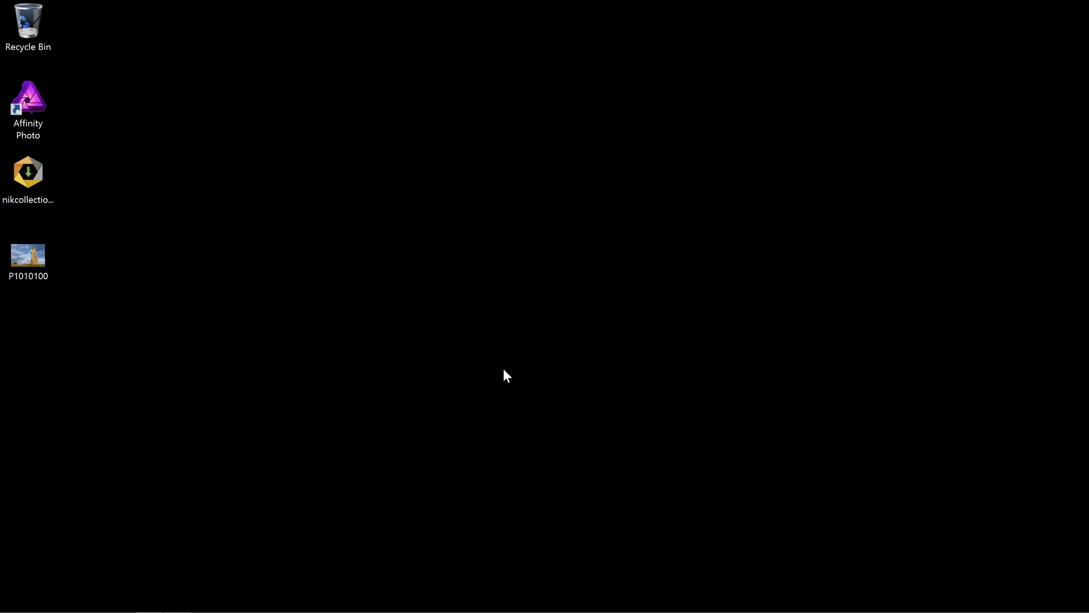
Step: Launch Affinity Photo and open the Photoshop Plugins page in Edit > Preferences
{"action": "double_click", "coordinate": [28, 108]}
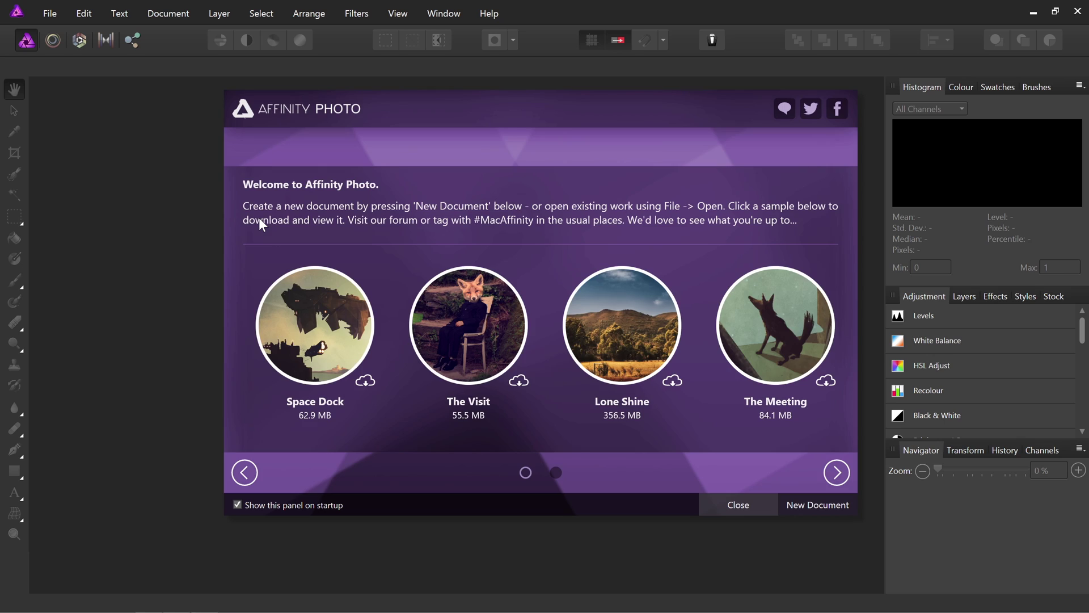
{"action": "left_click", "coordinate": [735, 507]}
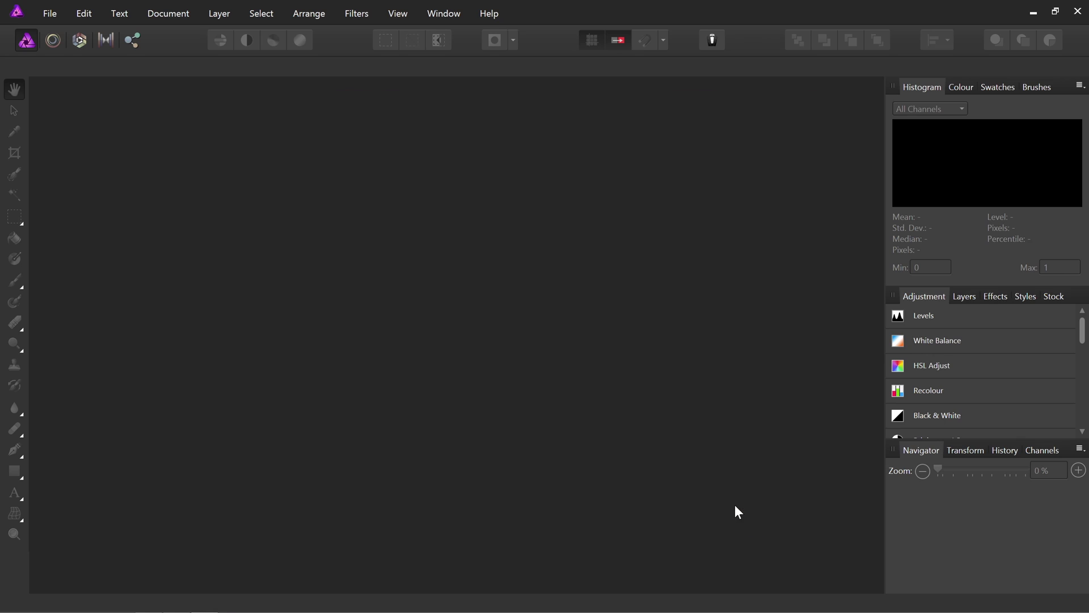
{"action": "left_click", "coordinate": [88, 13]}
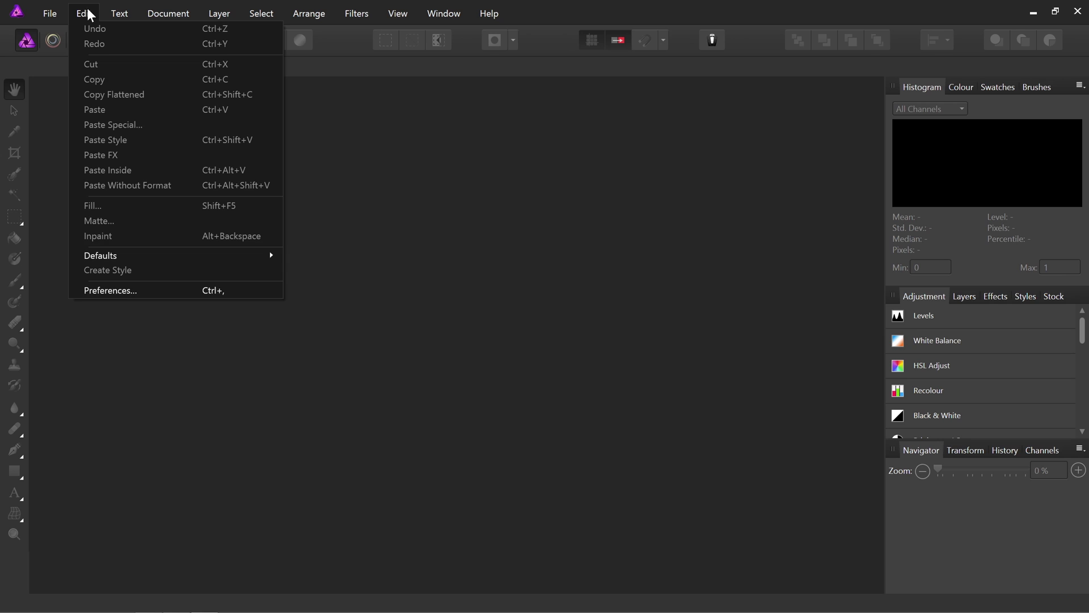
{"action": "left_click", "coordinate": [141, 290]}
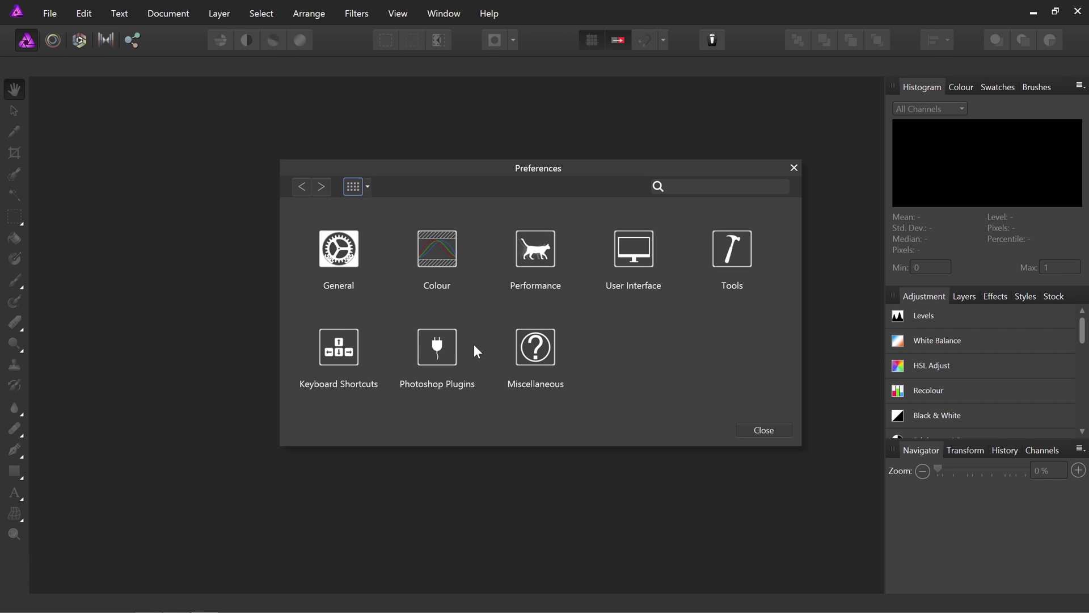
{"action": "left_click", "coordinate": [443, 356]}
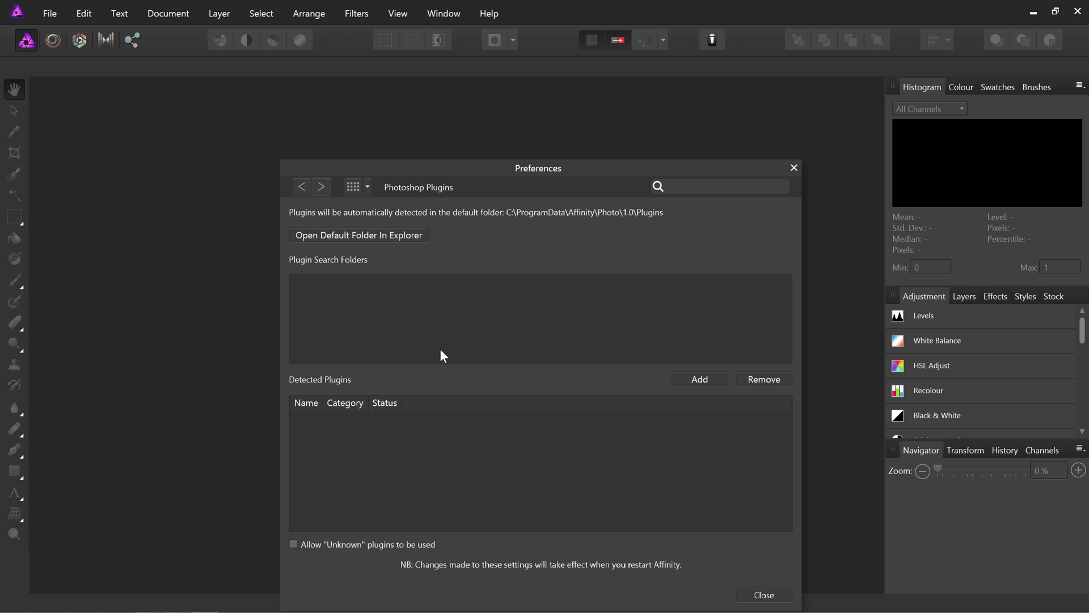
{"action": "left_click_drag", "start_coordinate": [568, 163], "coordinate": [559, 68]}
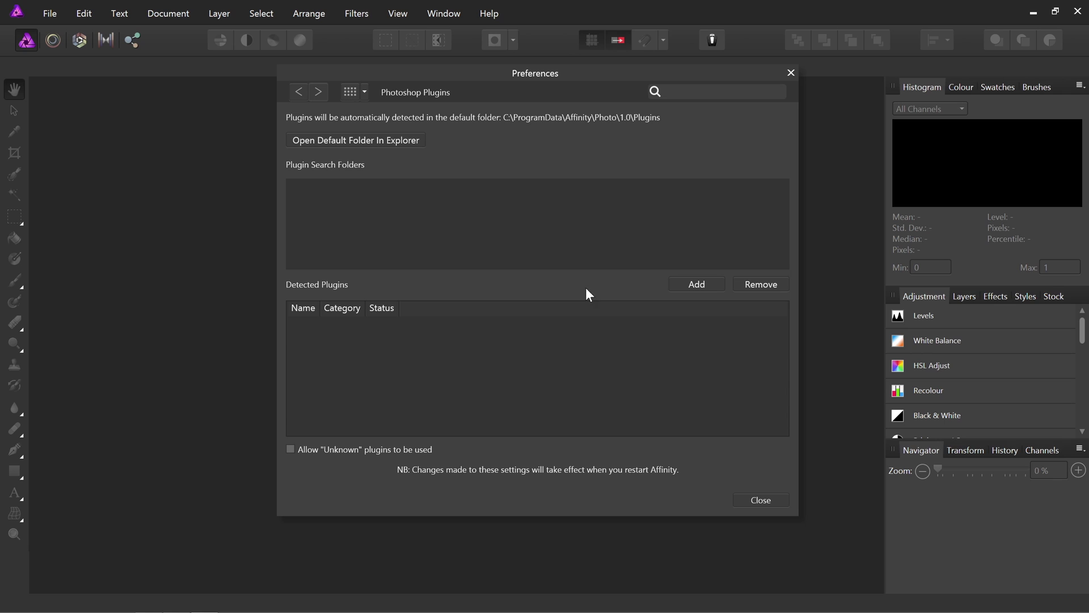
Step: Add C:\Program Files\Google\Nik Collection as a plugin search folder
{"action": "left_click", "coordinate": [697, 283]}
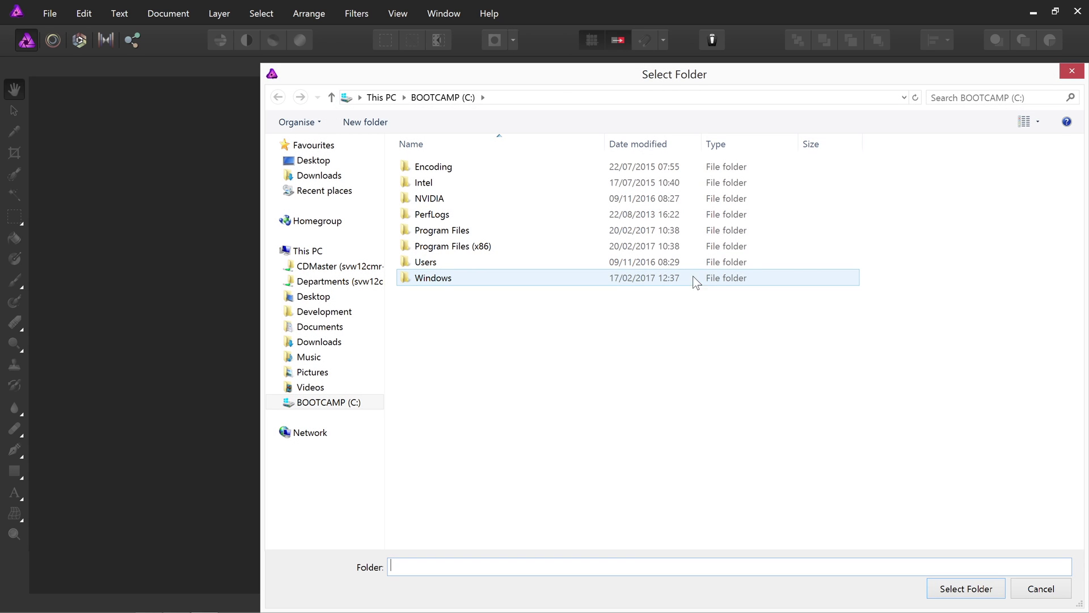
{"action": "left_click_drag", "start_coordinate": [588, 70], "coordinate": [476, 32]}
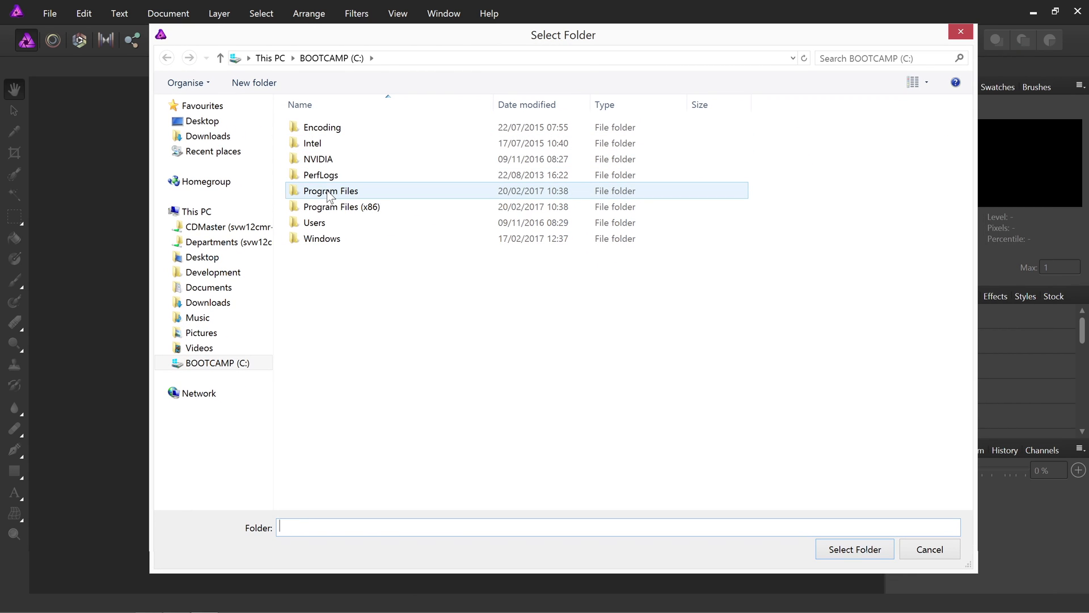
{"action": "double_click", "coordinate": [346, 194]}
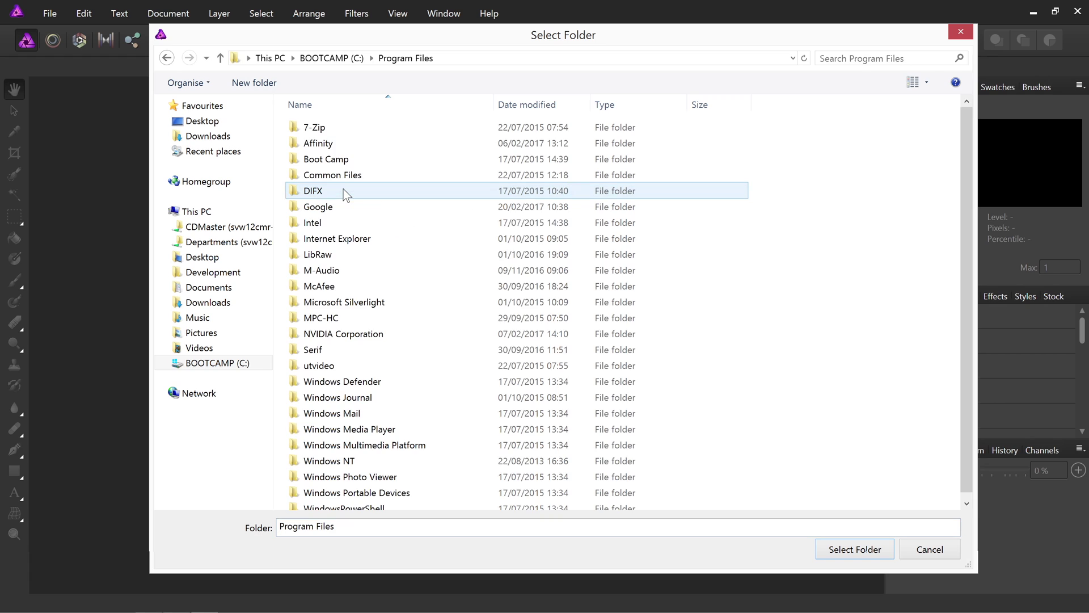
{"action": "double_click", "coordinate": [322, 210]}
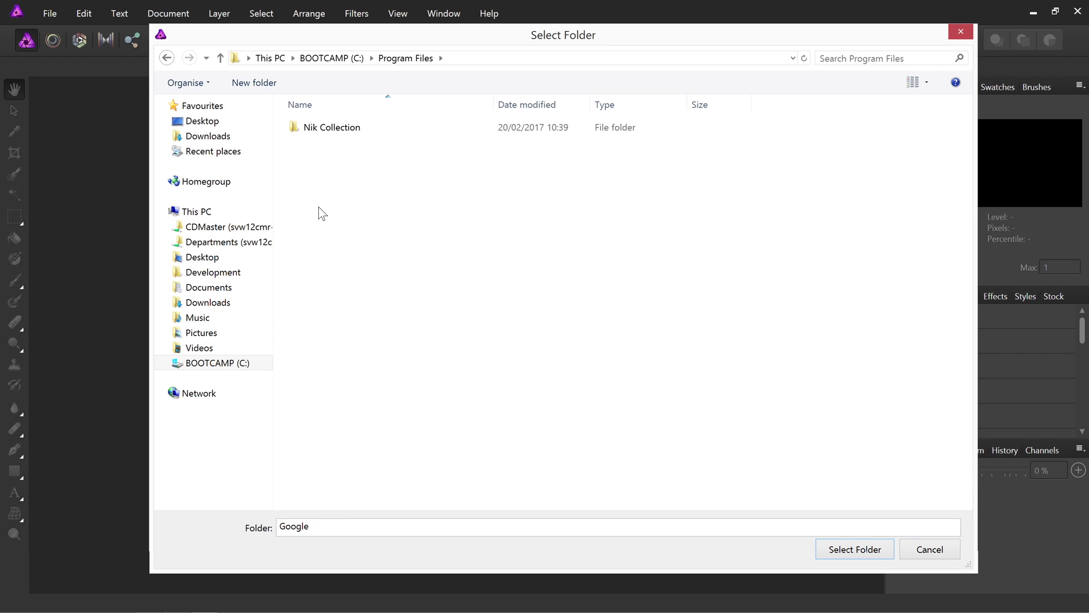
{"action": "double_click", "coordinate": [348, 128]}
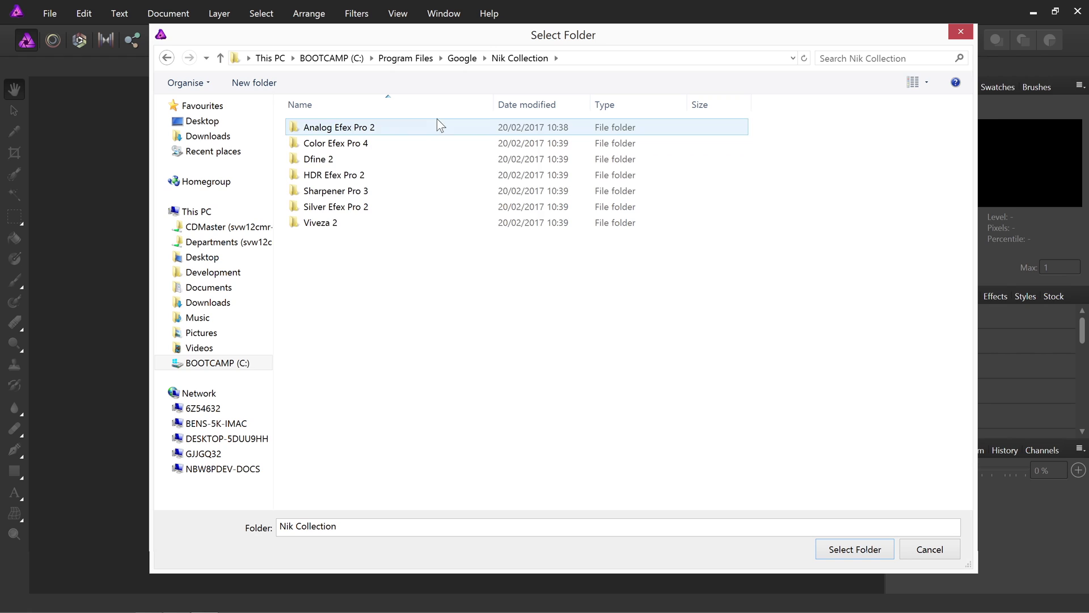
{"action": "left_click", "coordinate": [861, 551]}
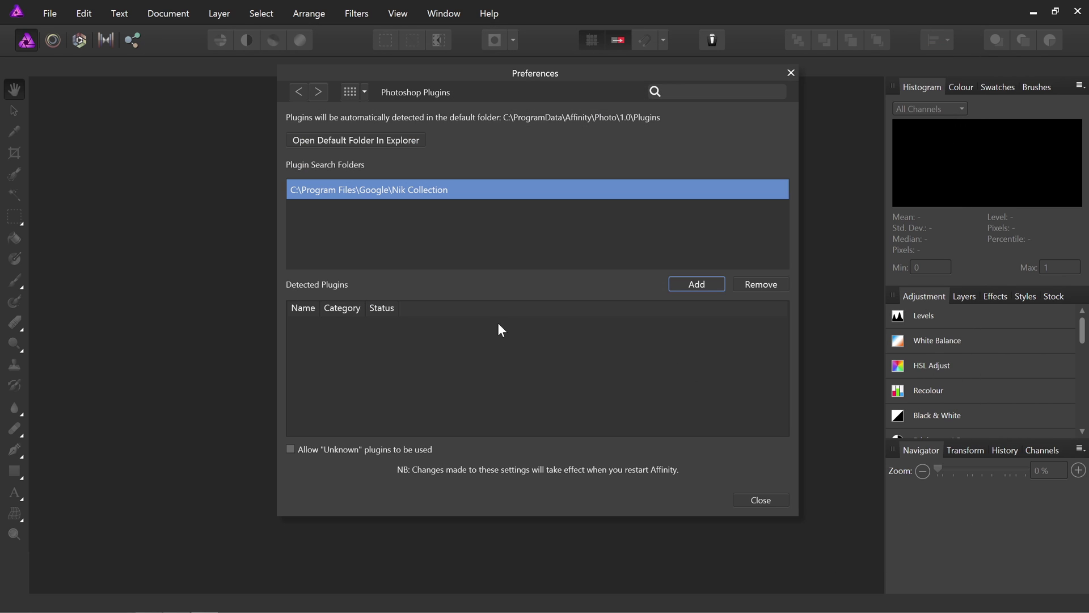
Step: Restart Affinity Photo and reopen Photoshop Plugins preferences to check the eight detected Nik plugins
{"action": "left_click", "coordinate": [774, 498]}
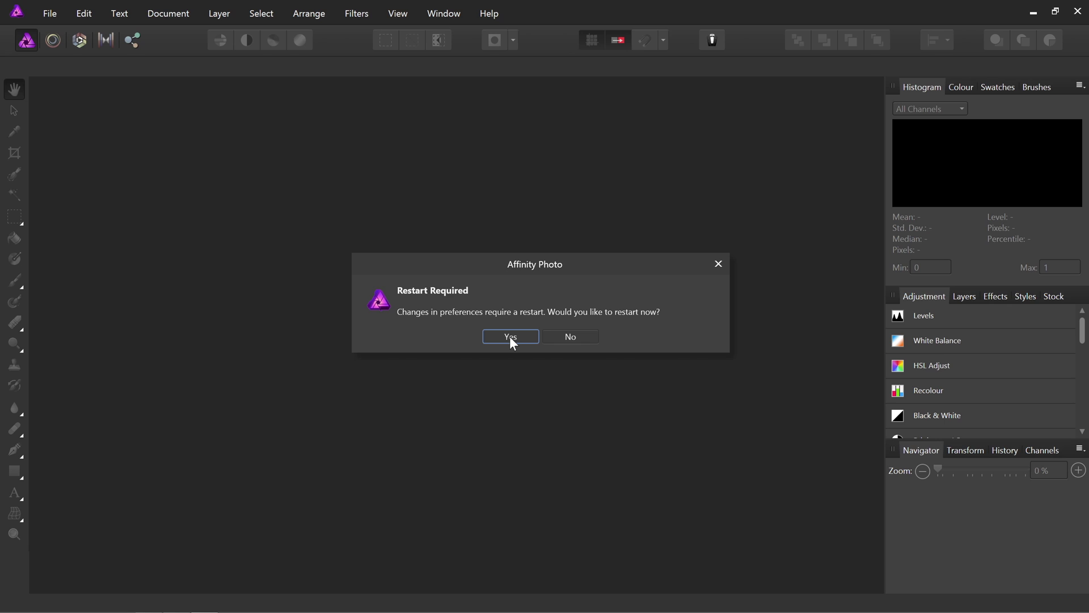
{"action": "left_click", "coordinate": [511, 338]}
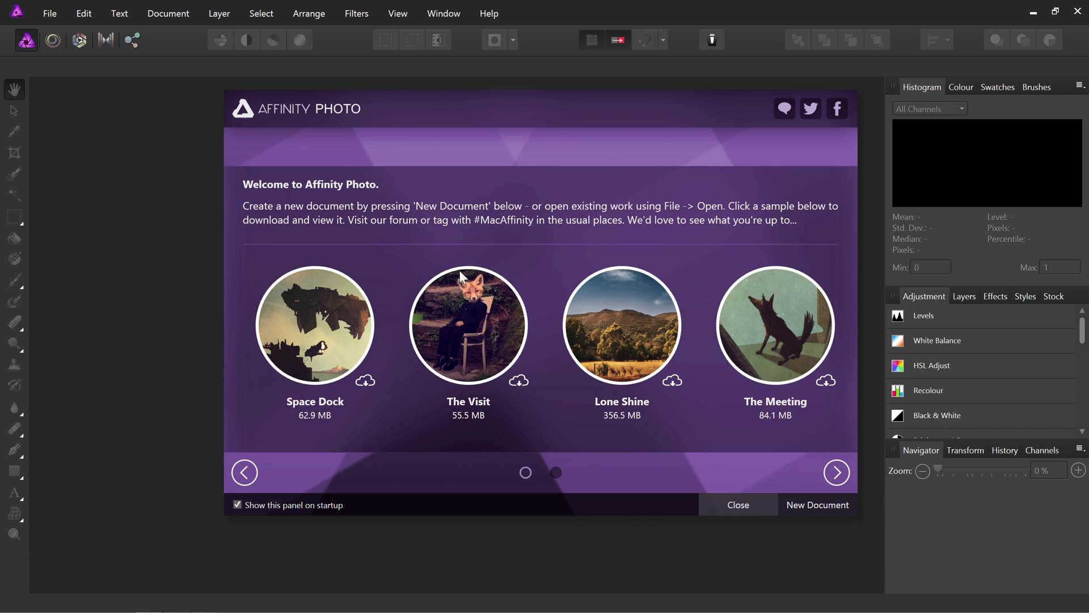
{"action": "left_click", "coordinate": [744, 506]}
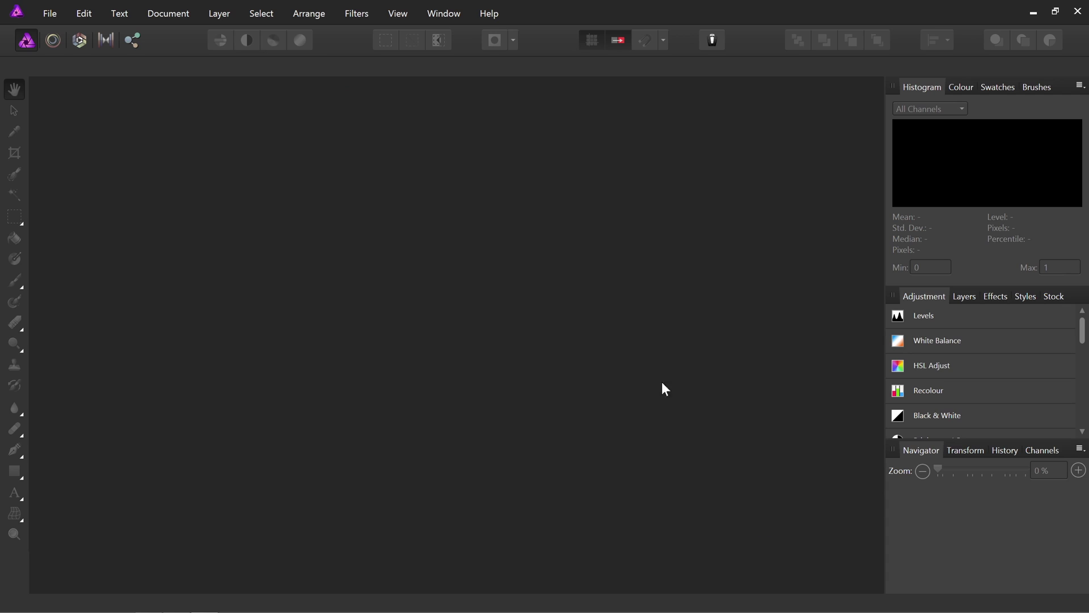
{"action": "left_click", "coordinate": [84, 12]}
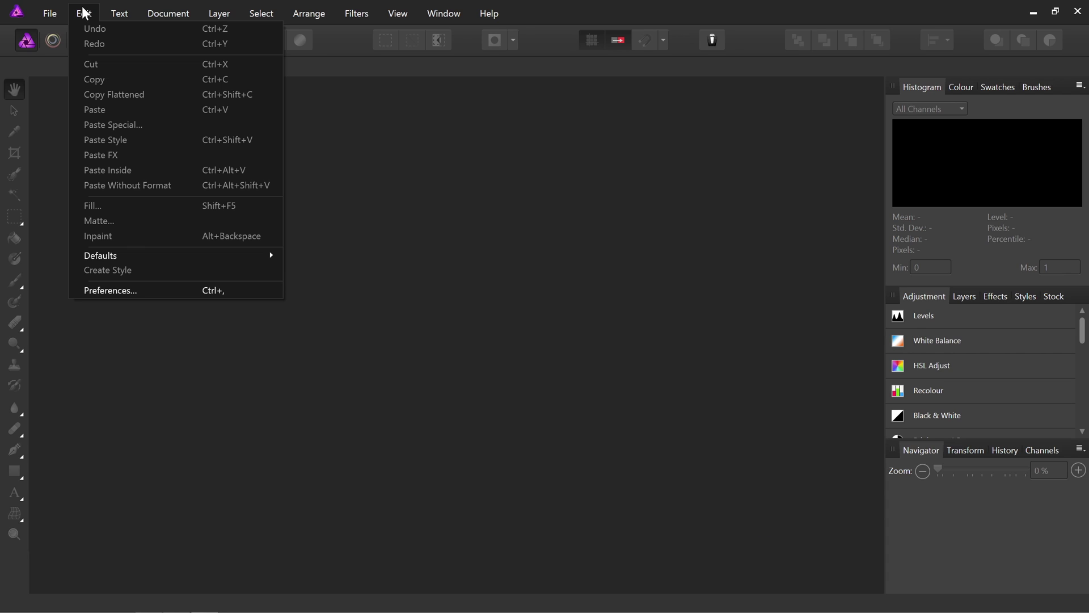
{"action": "left_click", "coordinate": [120, 289]}
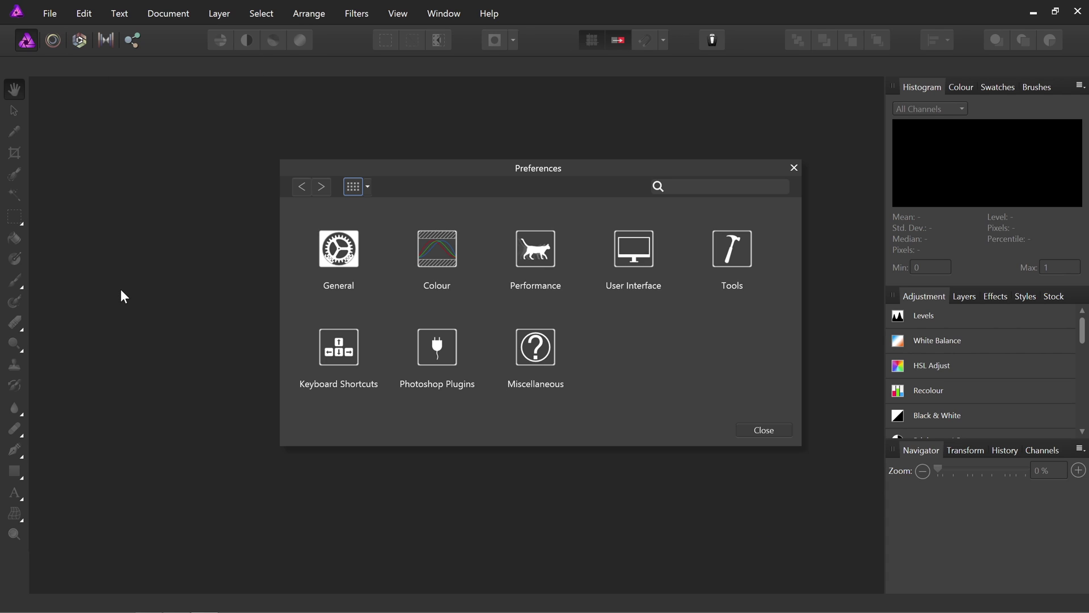
{"action": "left_click", "coordinate": [436, 348]}
{"action": "left_click_drag", "start_coordinate": [591, 174], "coordinate": [583, 91]}
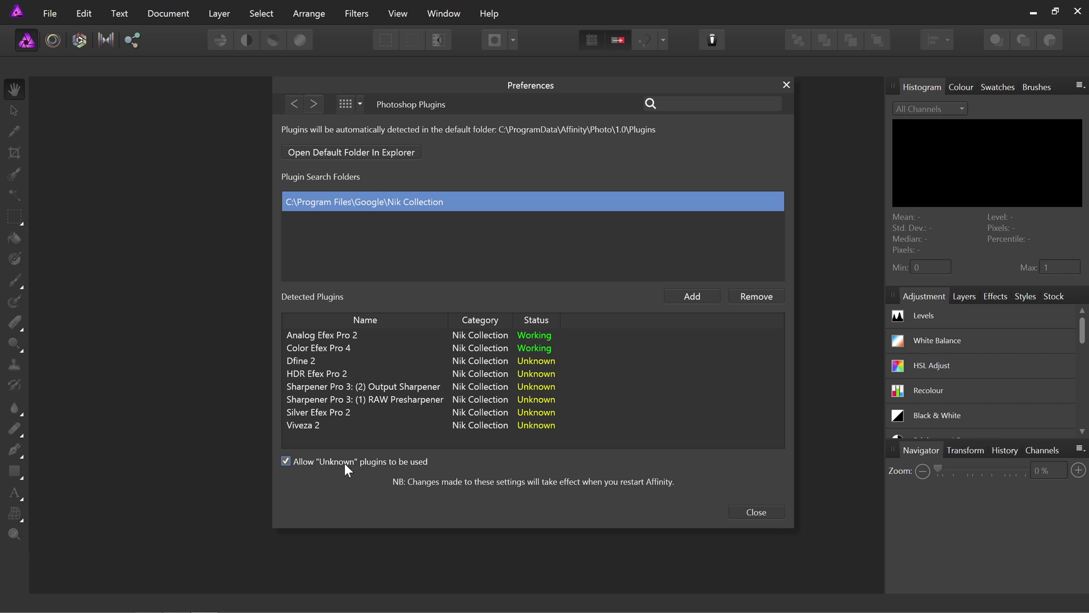
Step: Close preferences and open the recent ruin photo P1010100.tiff
{"action": "left_click", "coordinate": [746, 509]}
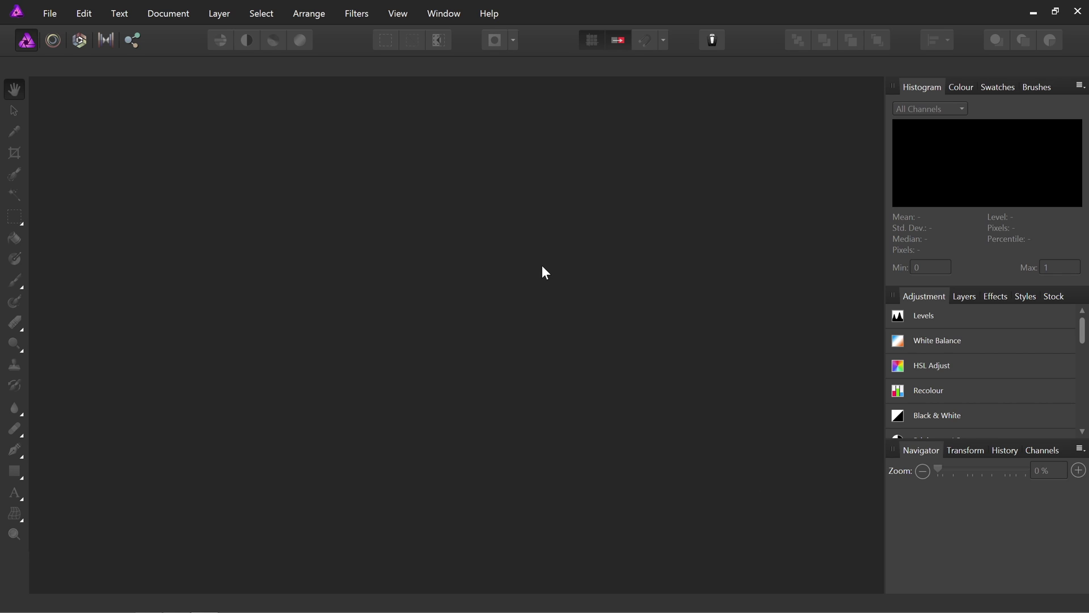
{"action": "left_click", "coordinate": [50, 13]}
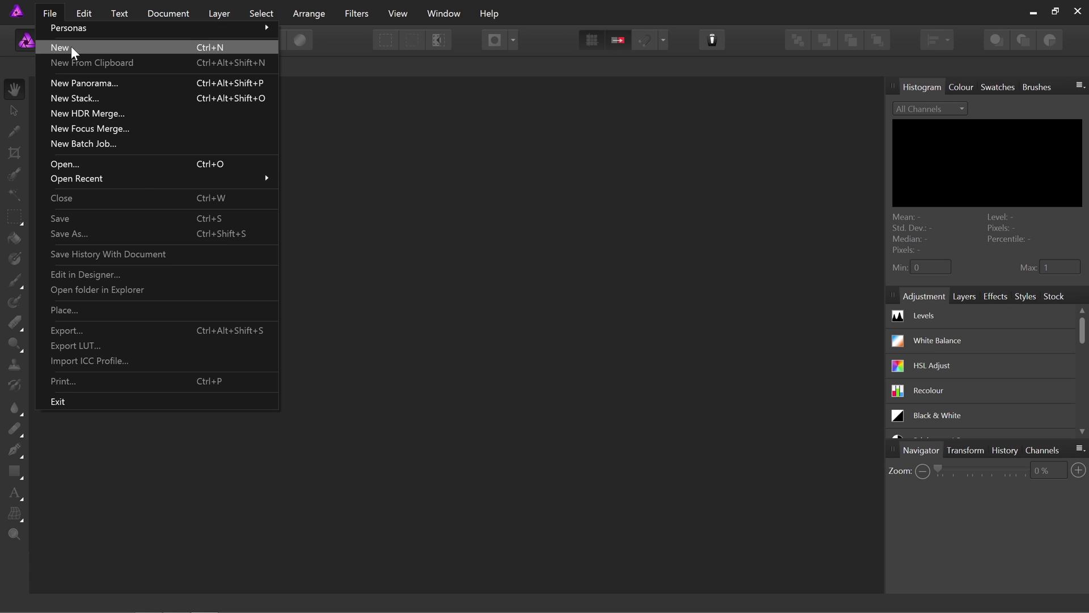
{"action": "mouse_move", "coordinate": [141, 180]}
{"action": "left_click", "coordinate": [308, 179]}
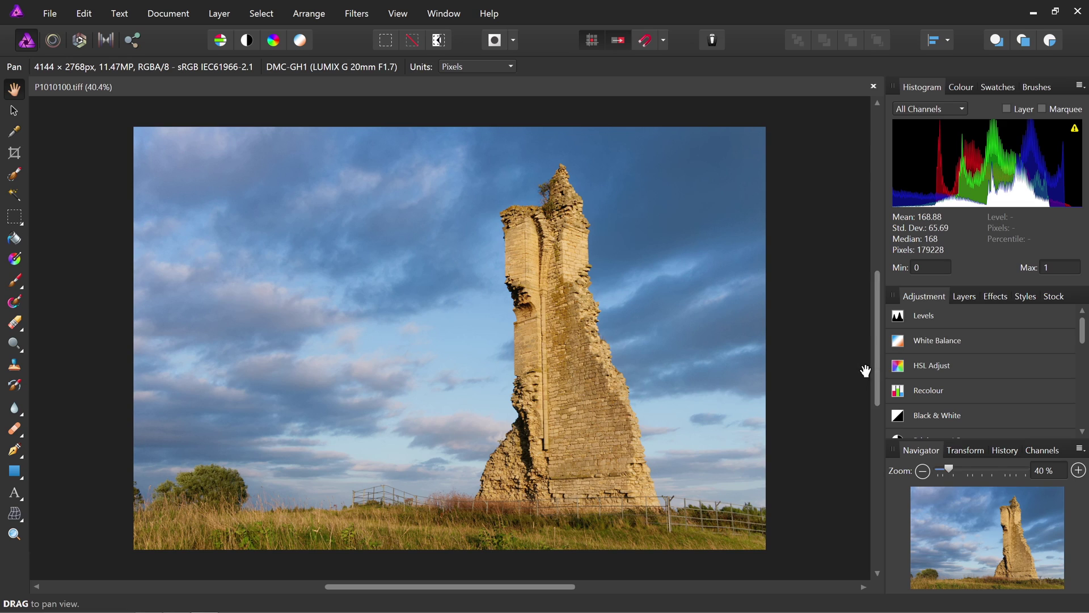
Step: Duplicate the Background layer and bring up the Nik Collection entries under Filters > Plugins
{"action": "left_click", "coordinate": [964, 299]}
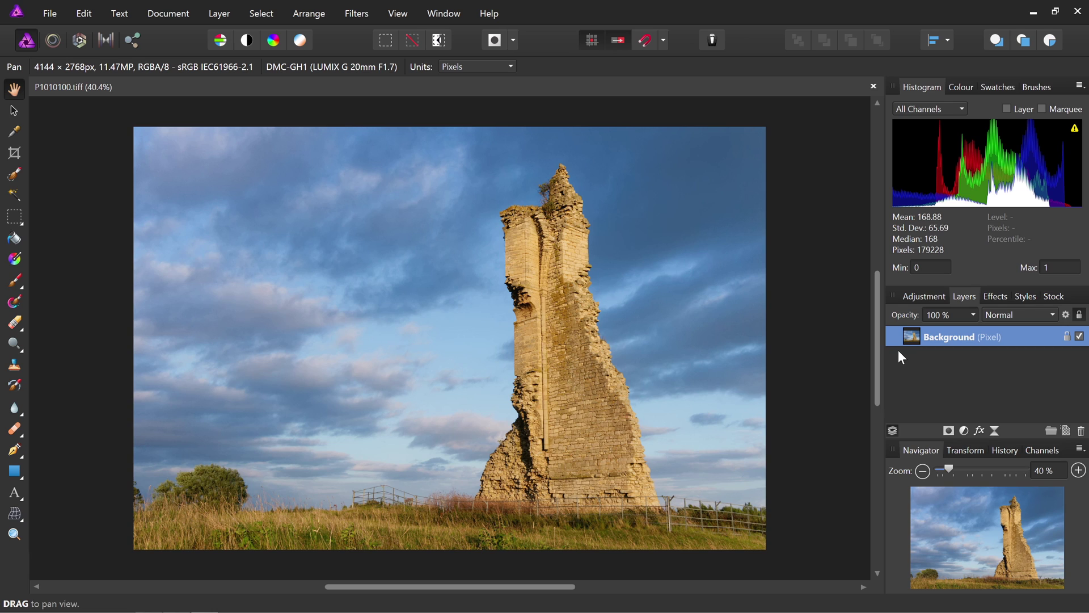
{"action": "left_click", "coordinate": [219, 13]}
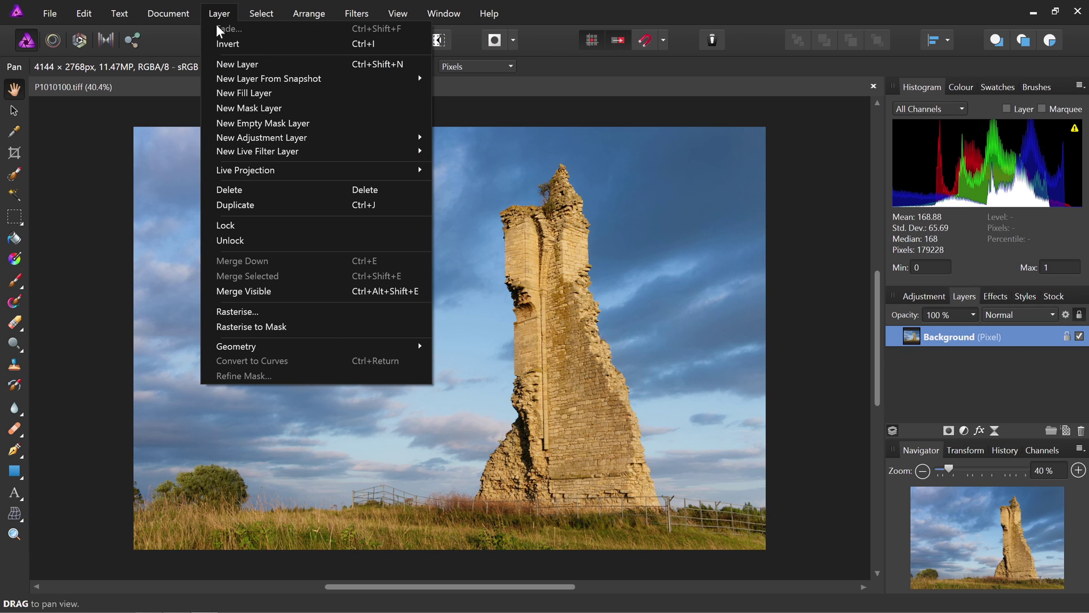
{"action": "left_click", "coordinate": [237, 207]}
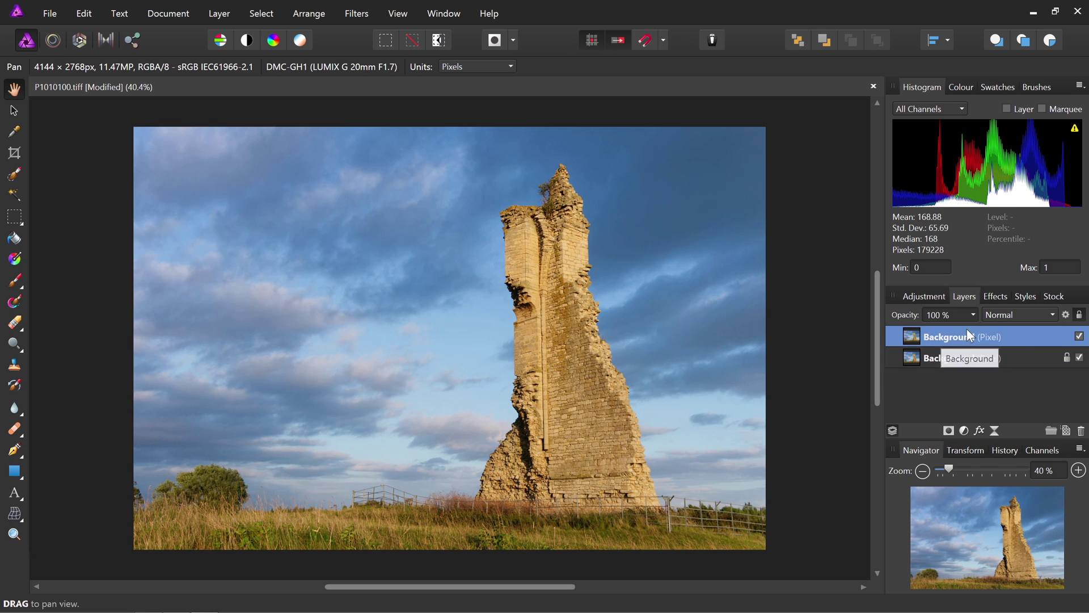
{"action": "left_click", "coordinate": [354, 13]}
{"action": "mouse_move", "coordinate": [452, 195]}
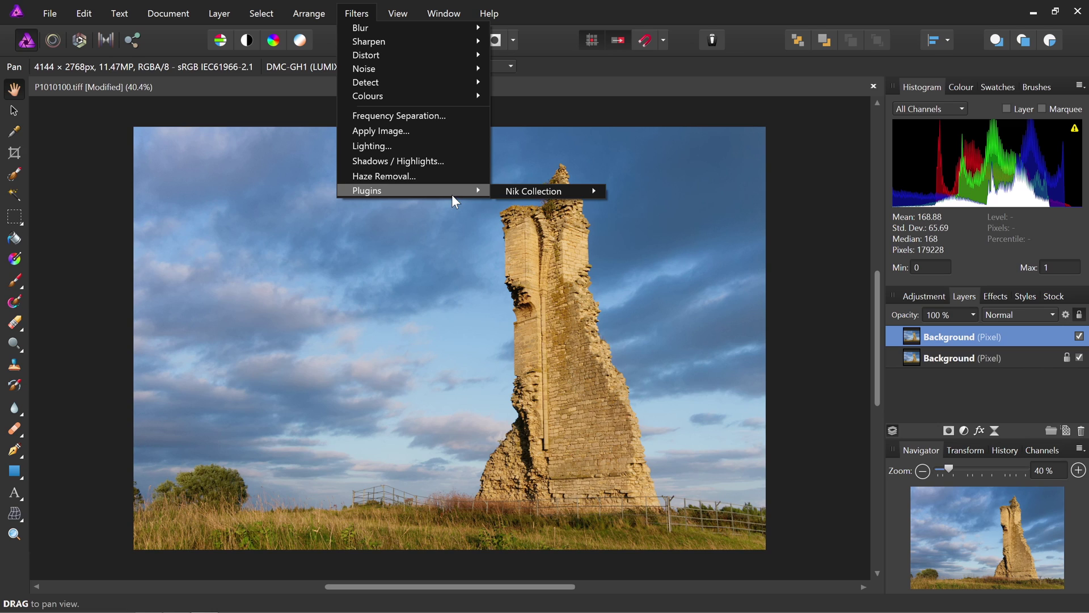
{"action": "mouse_move", "coordinate": [567, 194]}
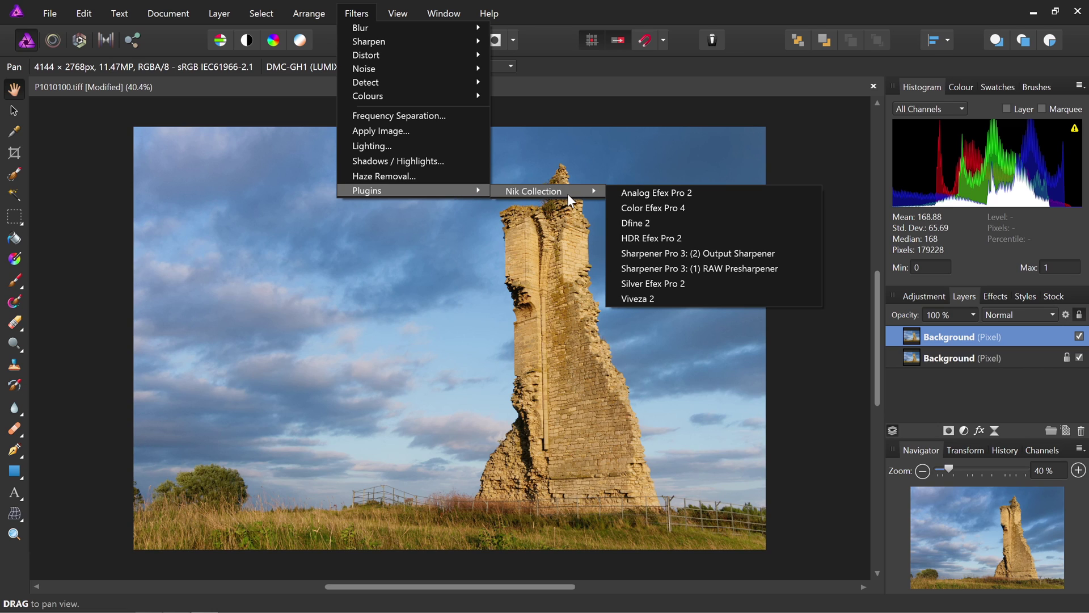
Step: Apply Color Efex Pro 4's Infrared Film filter with contrast at 15% to the duplicate layer
{"action": "left_click", "coordinate": [656, 207]}
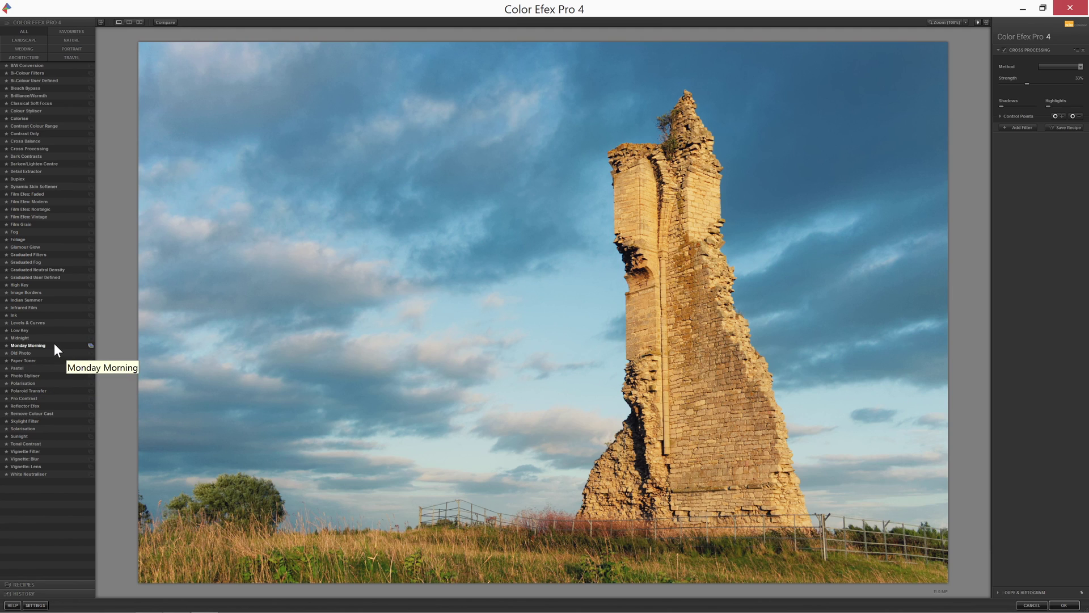
{"action": "left_click", "coordinate": [26, 307]}
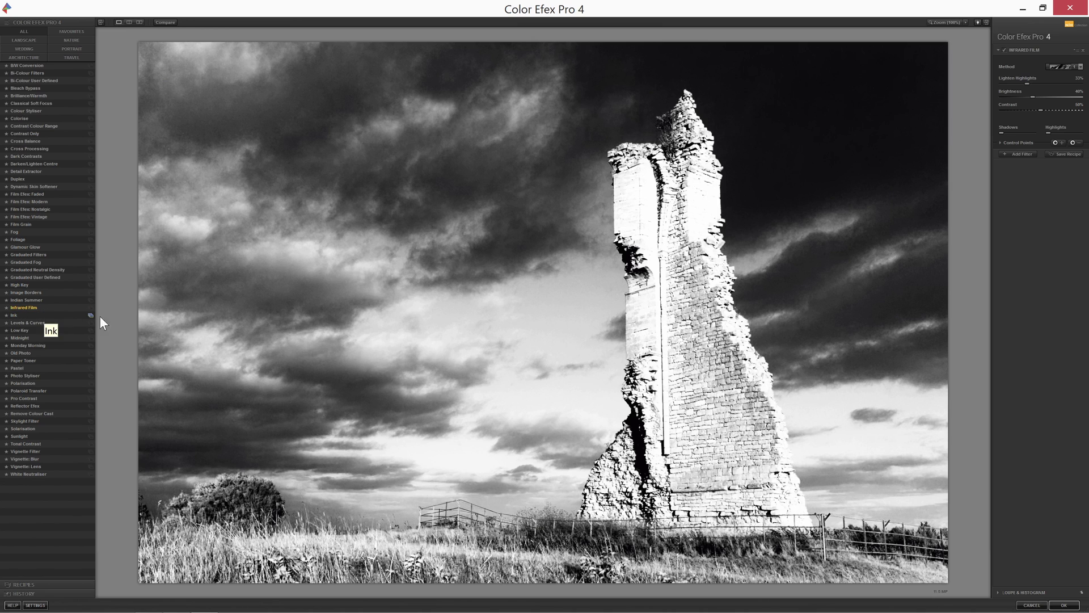
{"action": "mouse_move", "coordinate": [1043, 110]}
{"action": "left_mouse_down"}
{"action": "mouse_move", "coordinate": [1013, 109]}
{"action": "mouse_move", "coordinate": [1027, 96]}
{"action": "left_mouse_up"}
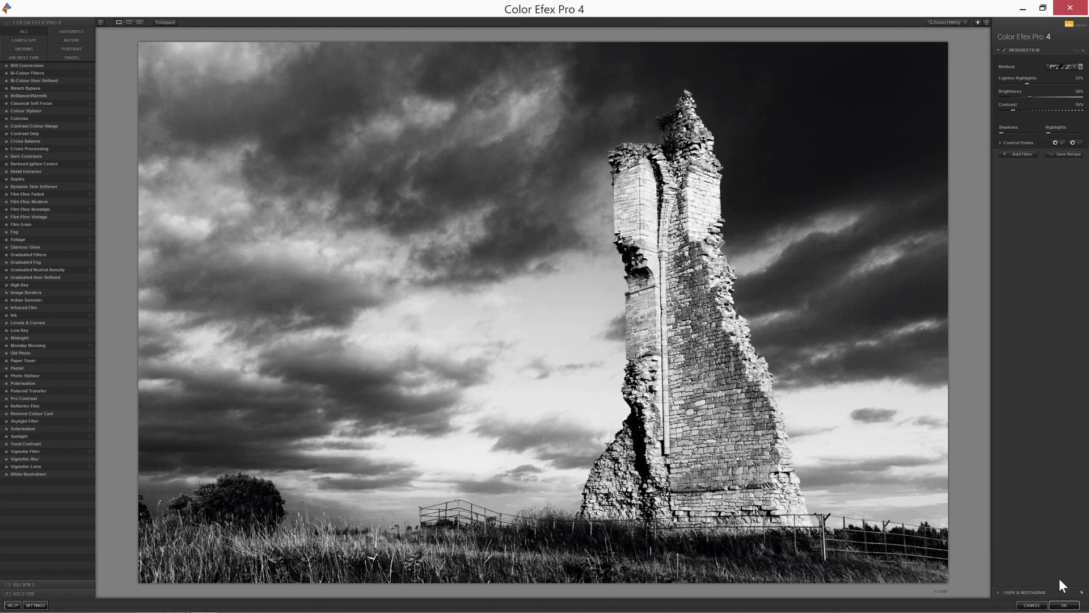
{"action": "left_click", "coordinate": [1063, 605]}
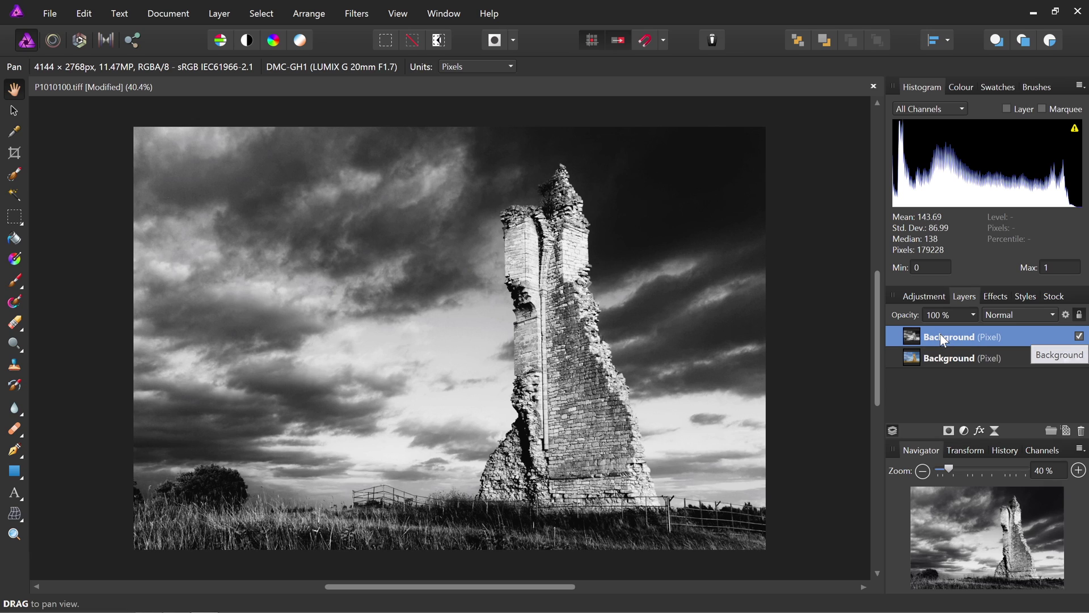
Step: Toggle the black-and-white layer's visibility off and on to compare with the colour original
{"action": "left_click", "coordinate": [1079, 337]}
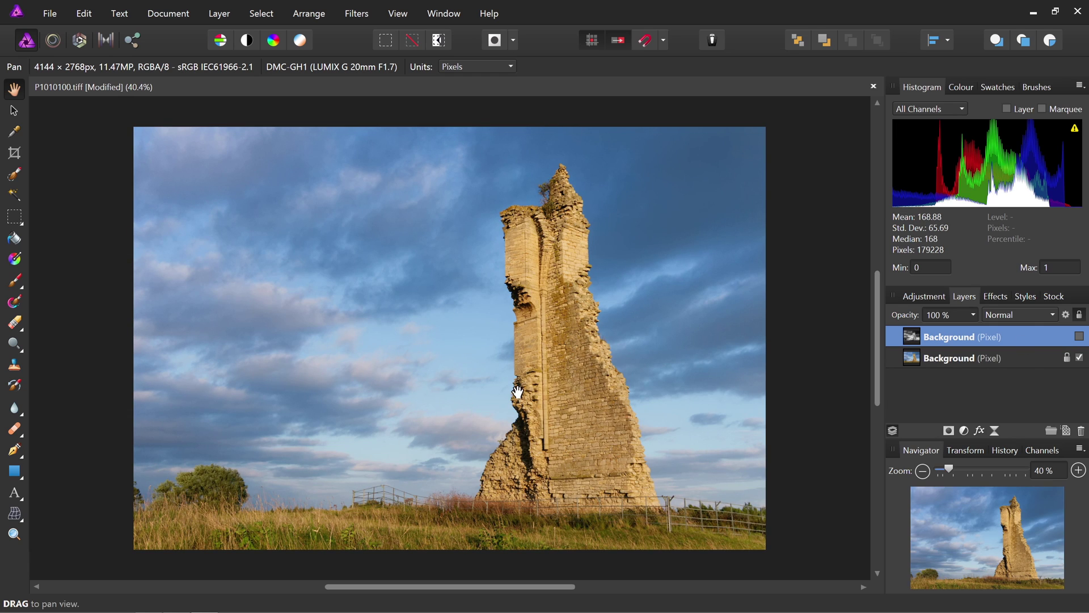
{"action": "left_click", "coordinate": [1079, 337]}
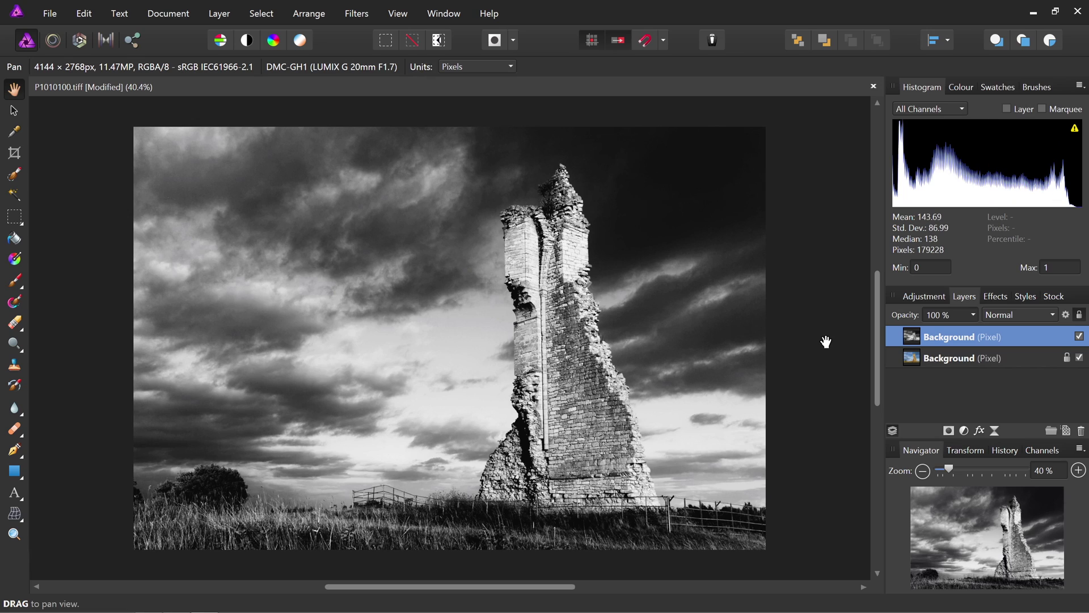